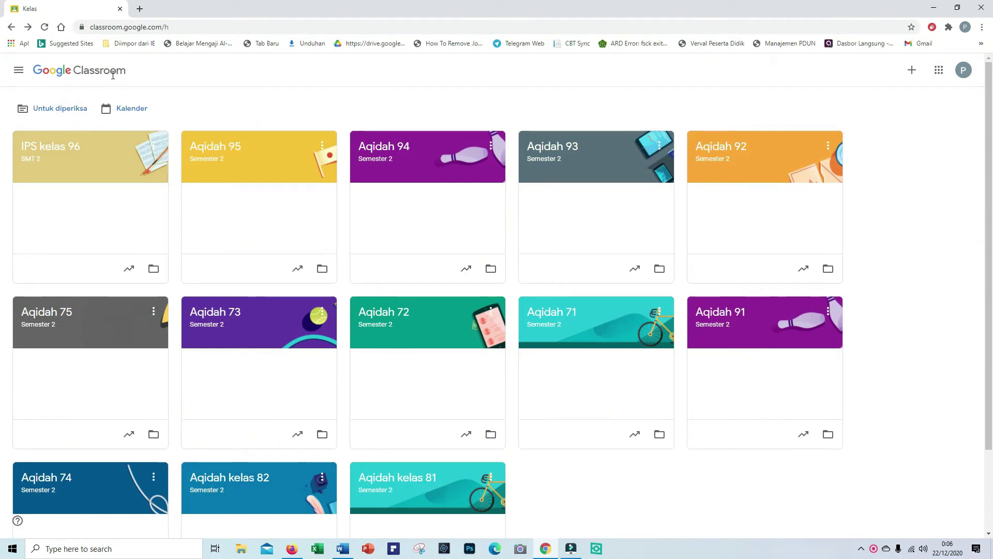
Step: Start creating a new class and accept the notice about not using Classroom at a school with students
click(911, 75)
click(869, 111)
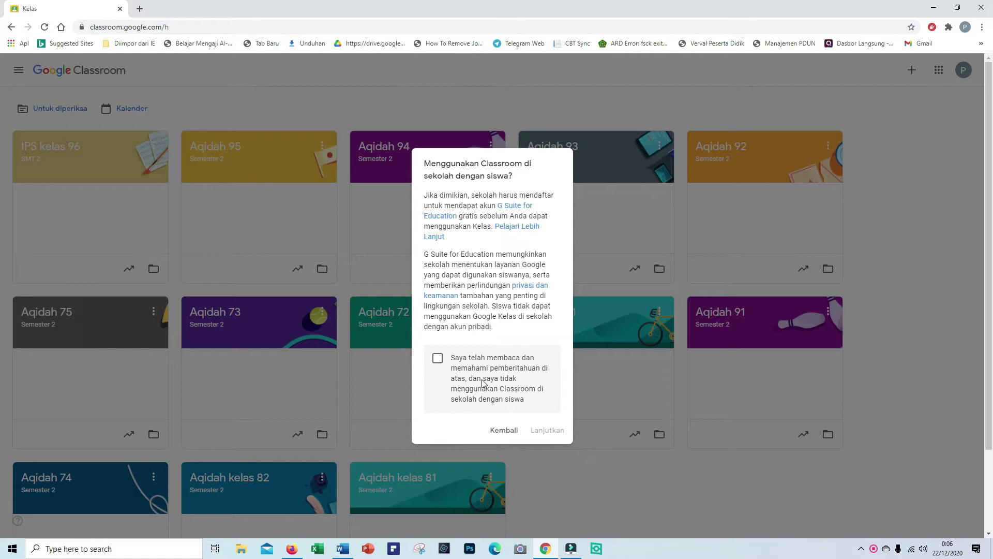
click(437, 360)
click(548, 430)
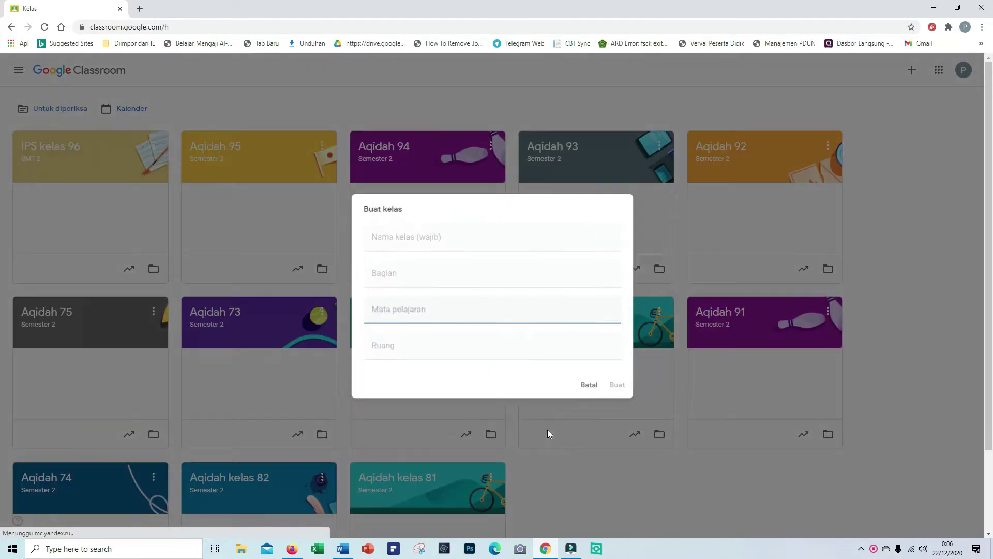
Step: Name the new class AKIDAH 95 and enter 2021 as its section (Bagian)
click(447, 241)
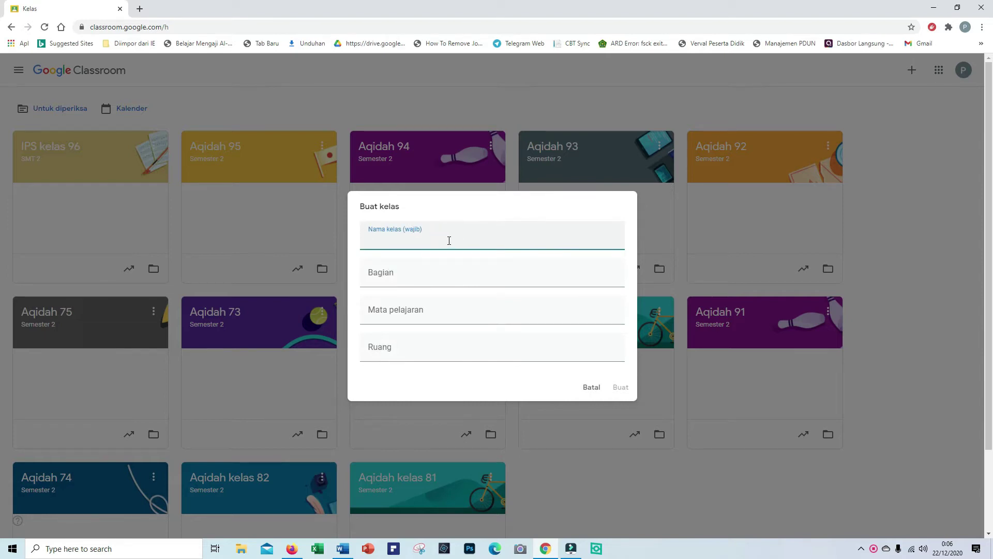
text(a)
key(BackSpace)
text(AQ)
text(DAH 95)
click(408, 279)
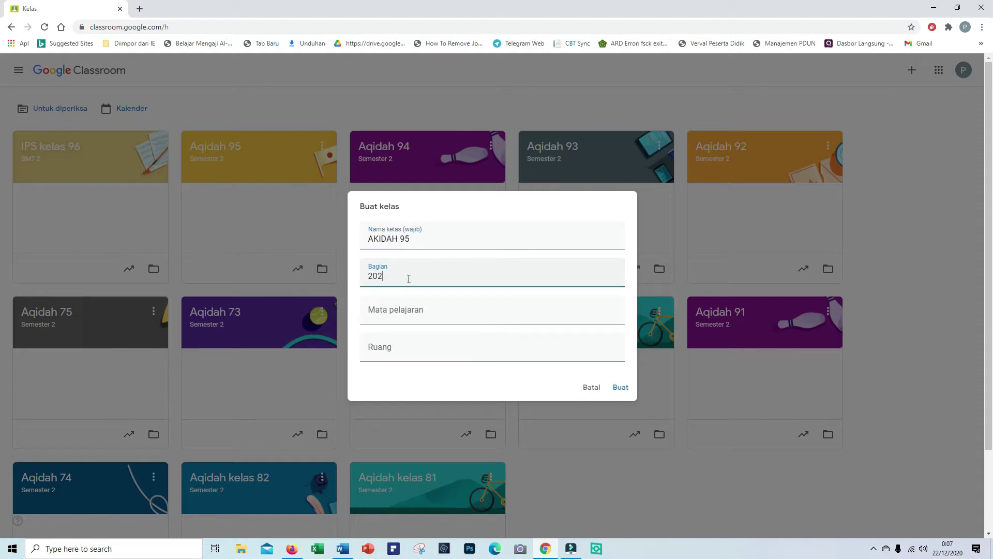
Step: Enter AKIDAH AKHLAK as the subject and SEMESTER GENAP as the room, and create the class
click(441, 311)
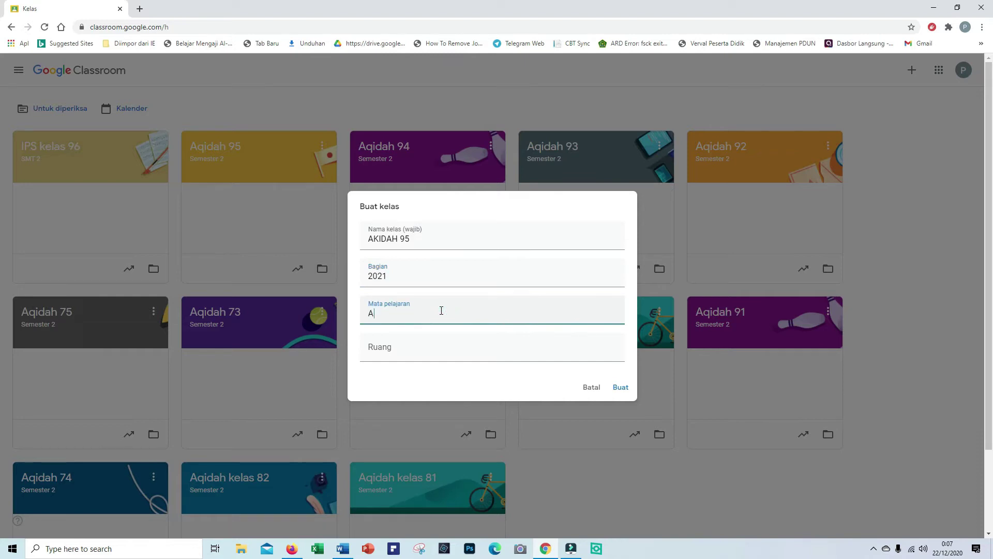
text(AKIDAH AKHLAK)
click(403, 360)
text(SEME)
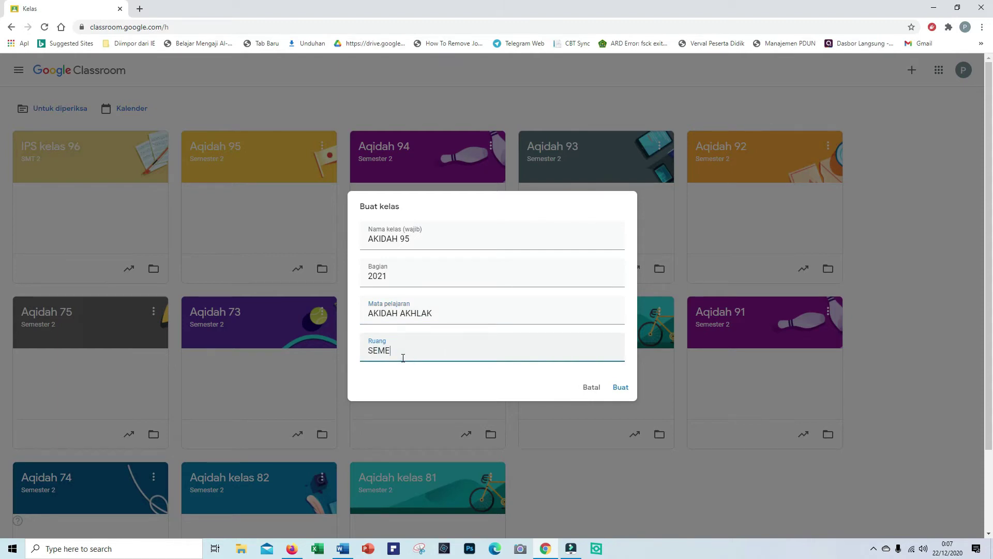
text(STER GENAP)
click(621, 388)
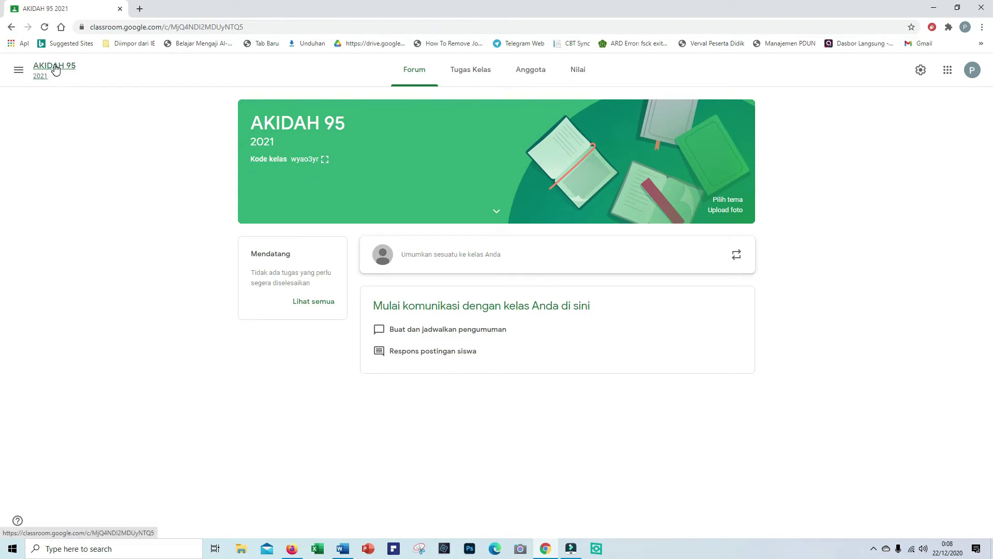
Step: Change the class details so the section is SEMESTER GENAP and the room is 2021, and save the settings
click(920, 70)
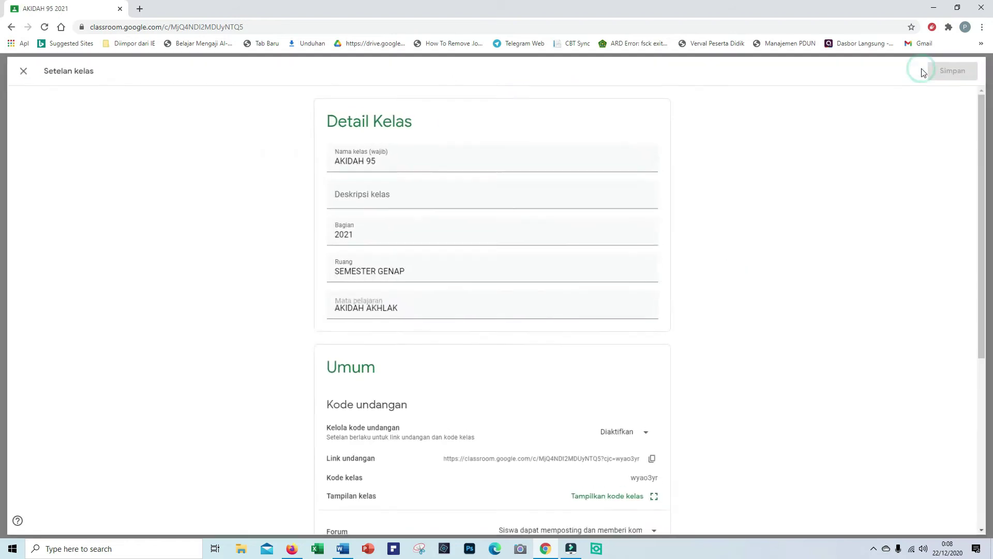
click(358, 236)
drag(358, 236, 318, 239)
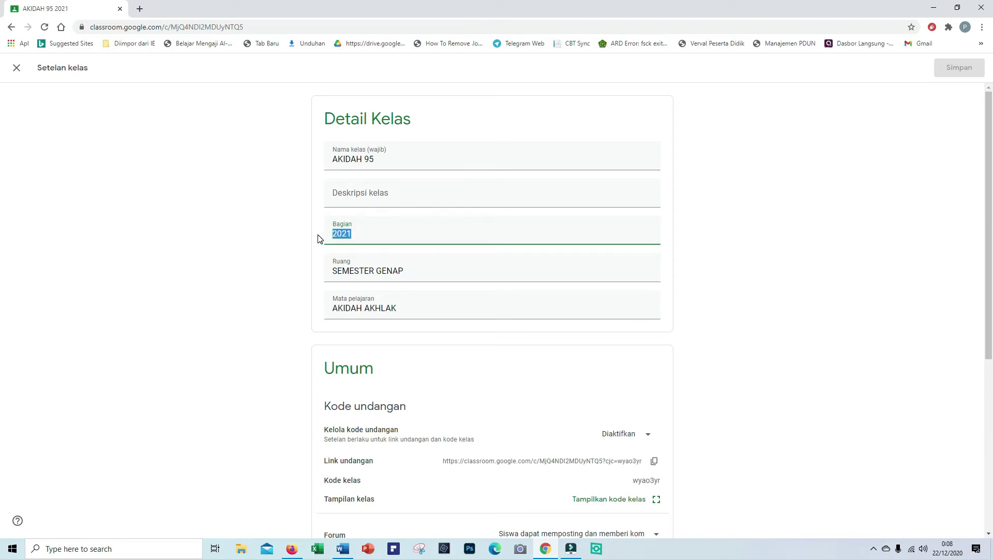
text(SE)
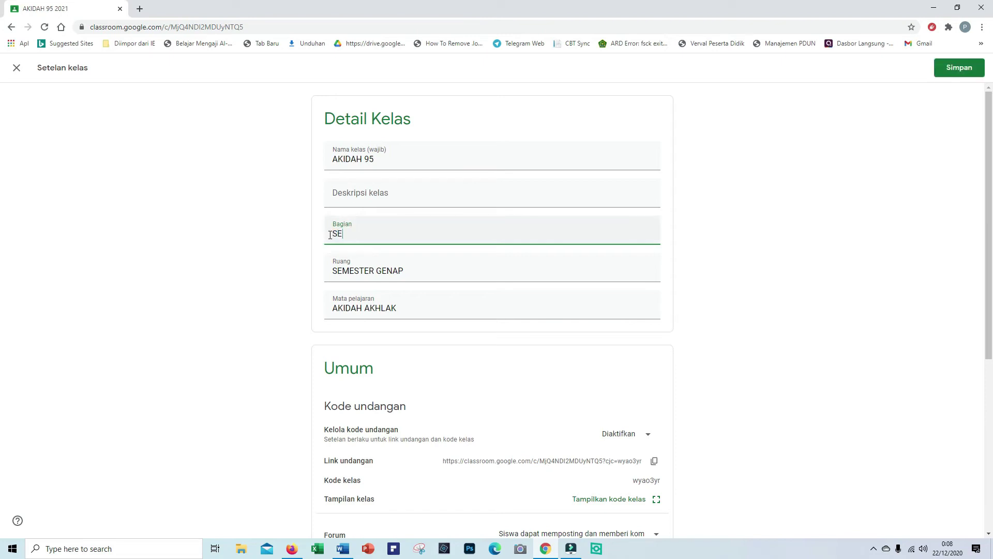
text(MESTER GENAP)
drag(405, 271, 326, 276)
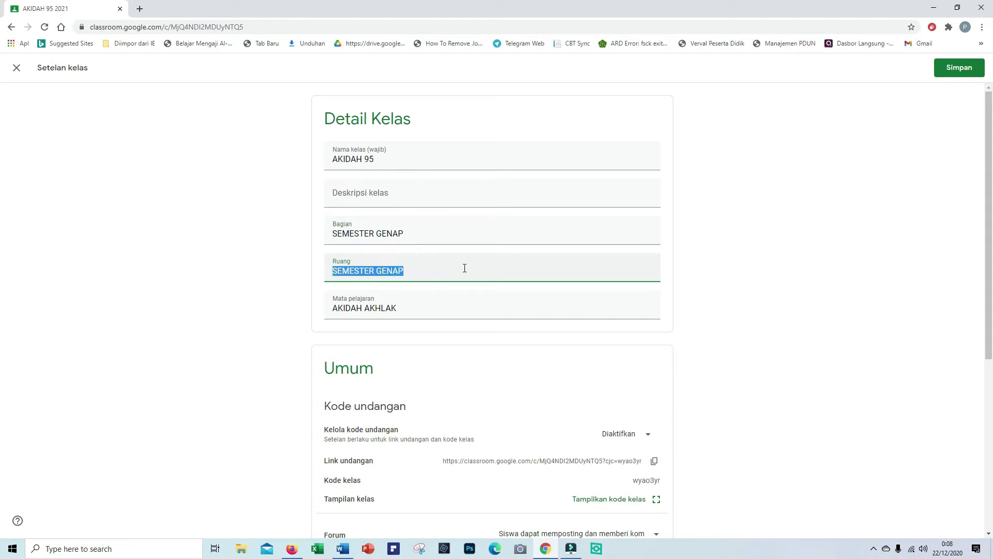
text(2021)
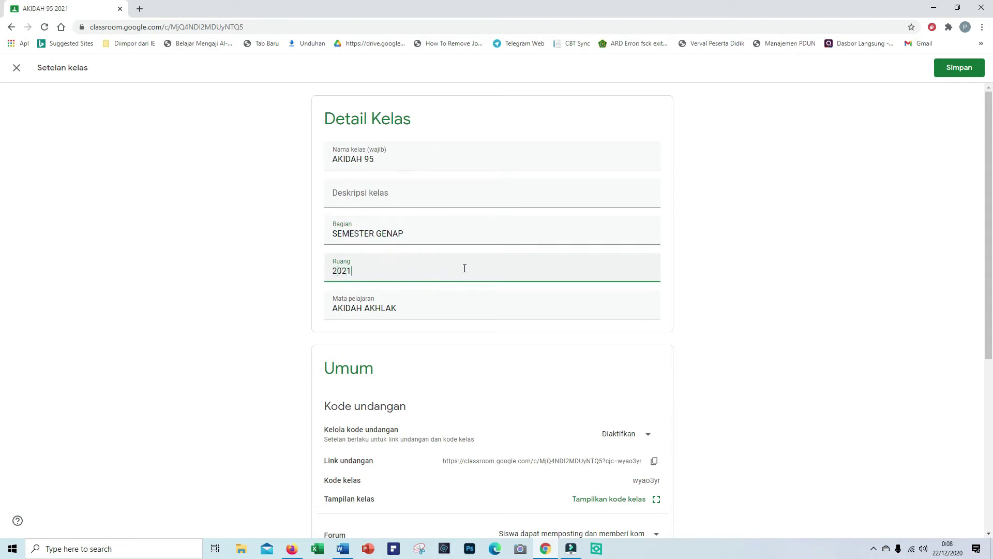
click(960, 67)
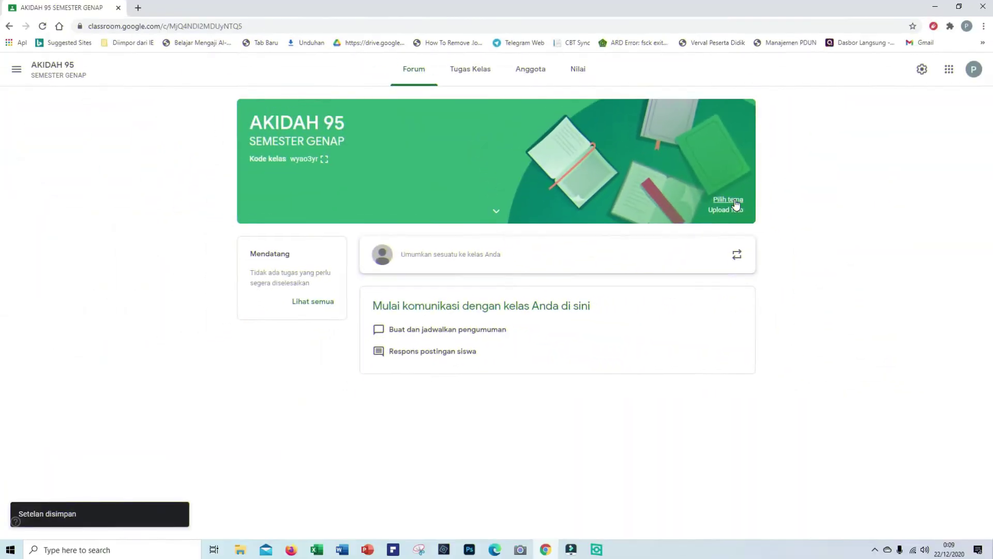
Step: Apply the grey laptop, tablet and phone image from the Umum gallery category as the class theme
click(736, 204)
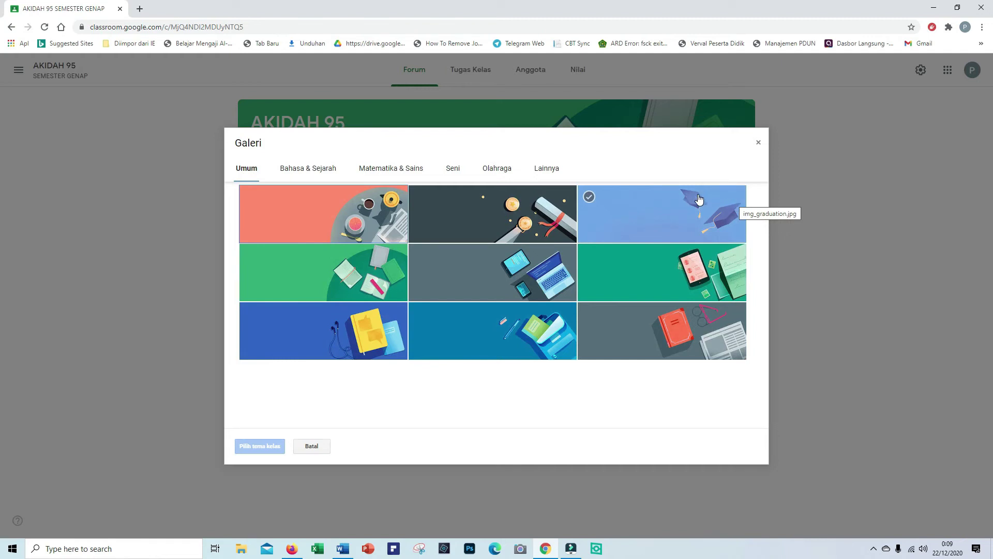
click(547, 168)
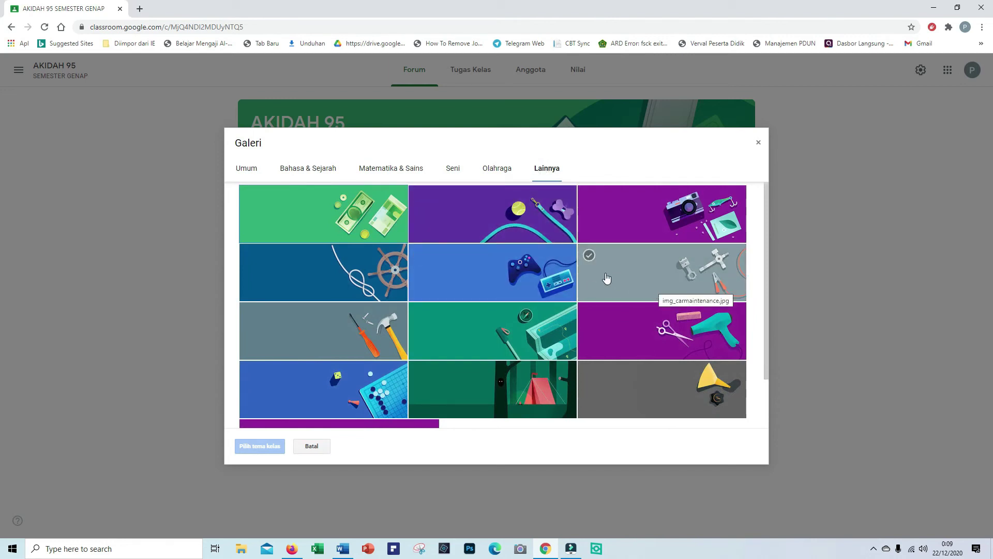
scroll(581, 273, down, 1)
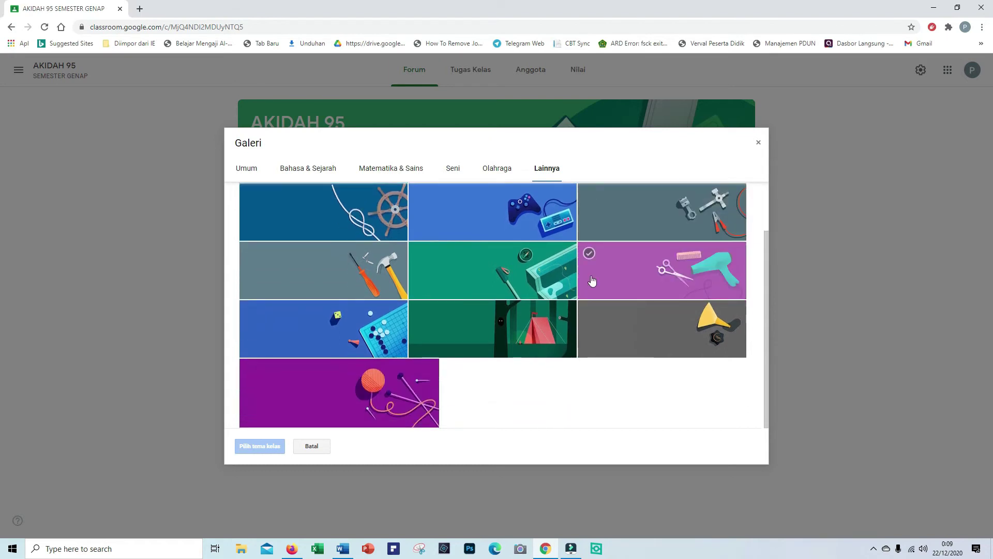
scroll(614, 288, up, 1)
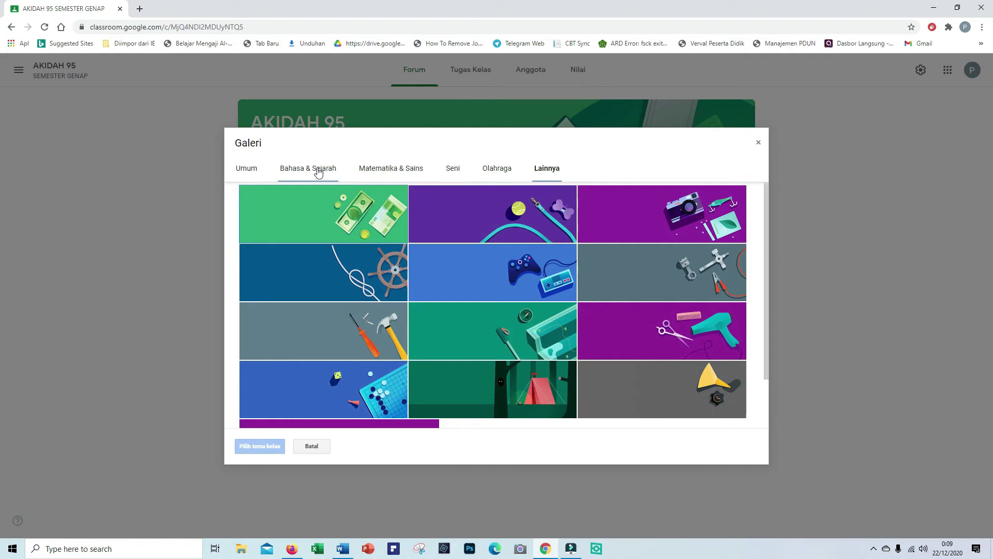
click(249, 173)
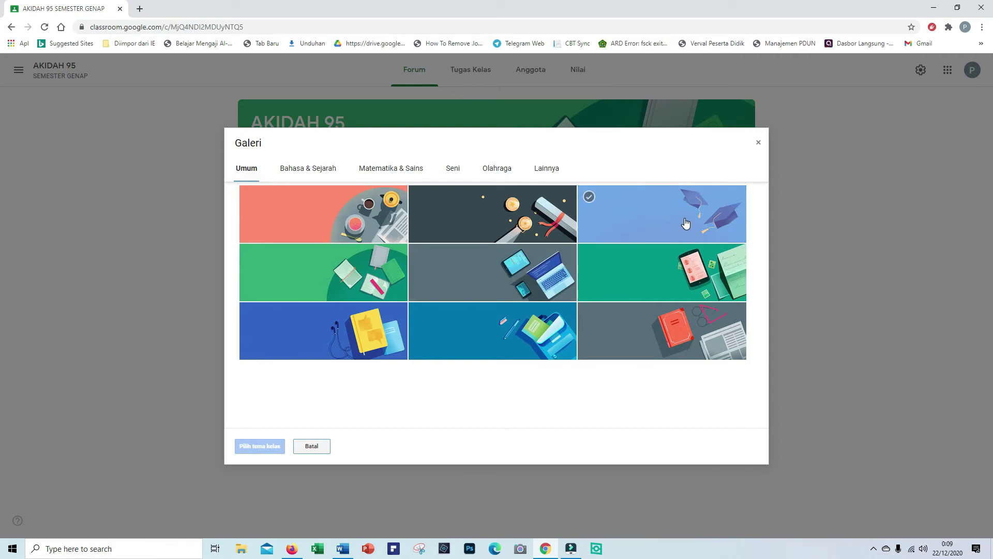
click(550, 280)
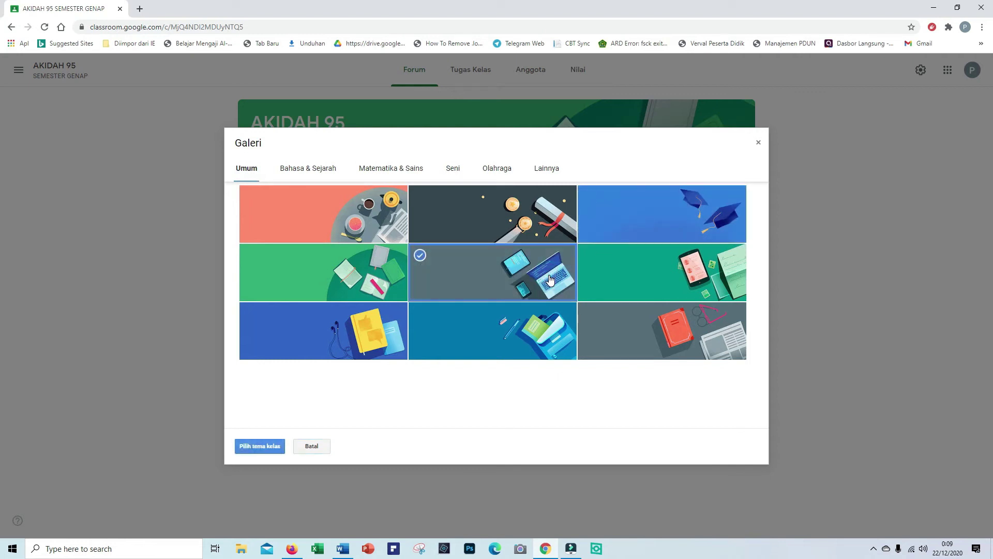
click(266, 448)
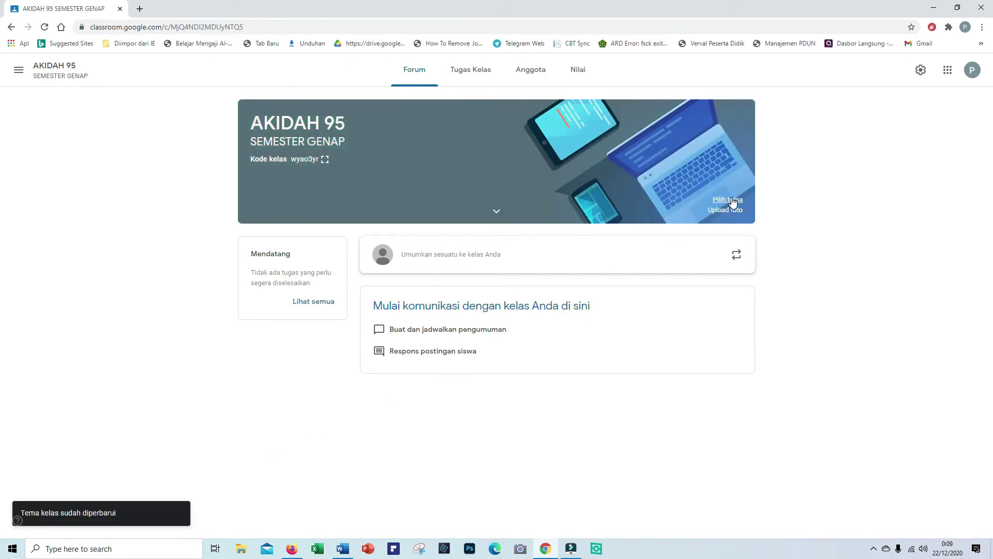
Step: Browse the theme gallery's categories and apply the green phone and letter image from Umum as the class theme
click(728, 199)
click(348, 280)
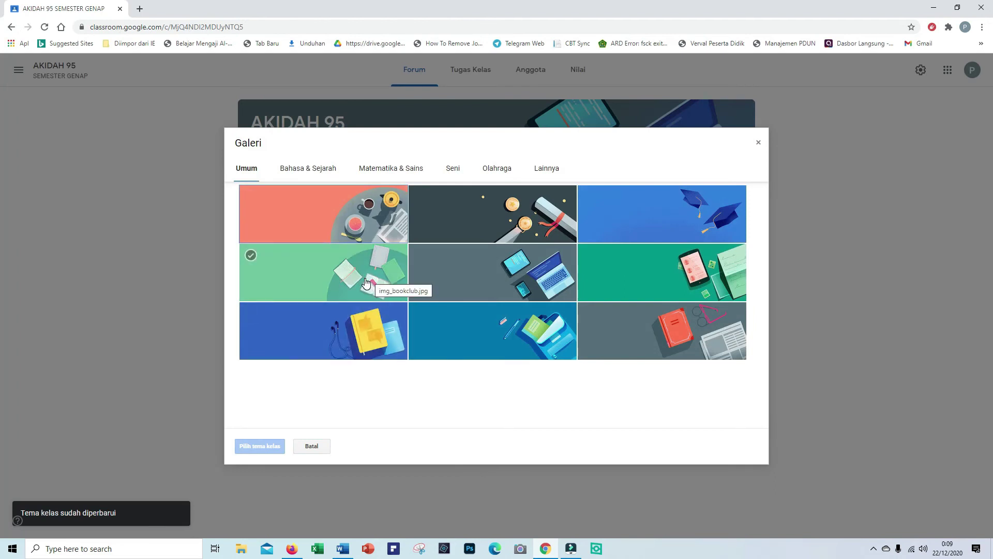
click(322, 170)
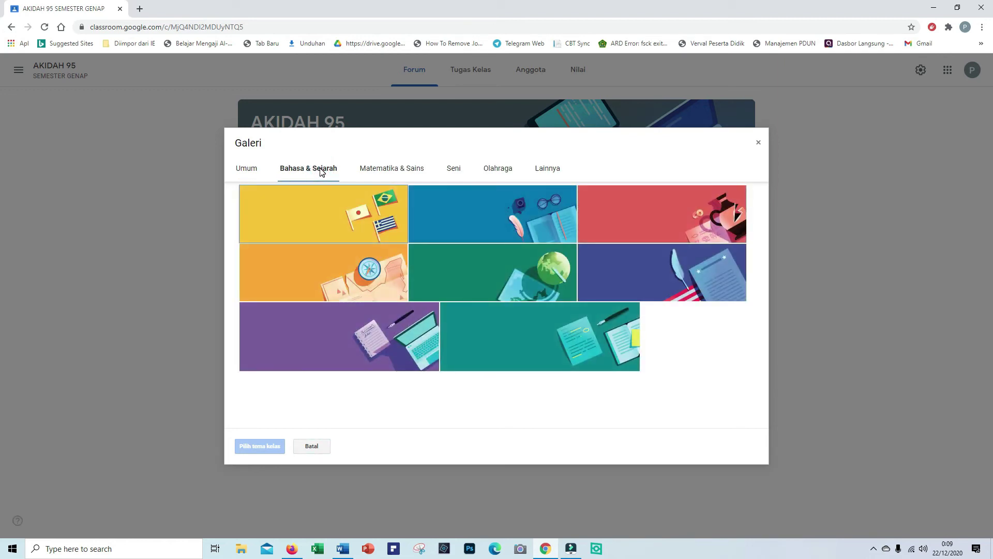
click(385, 177)
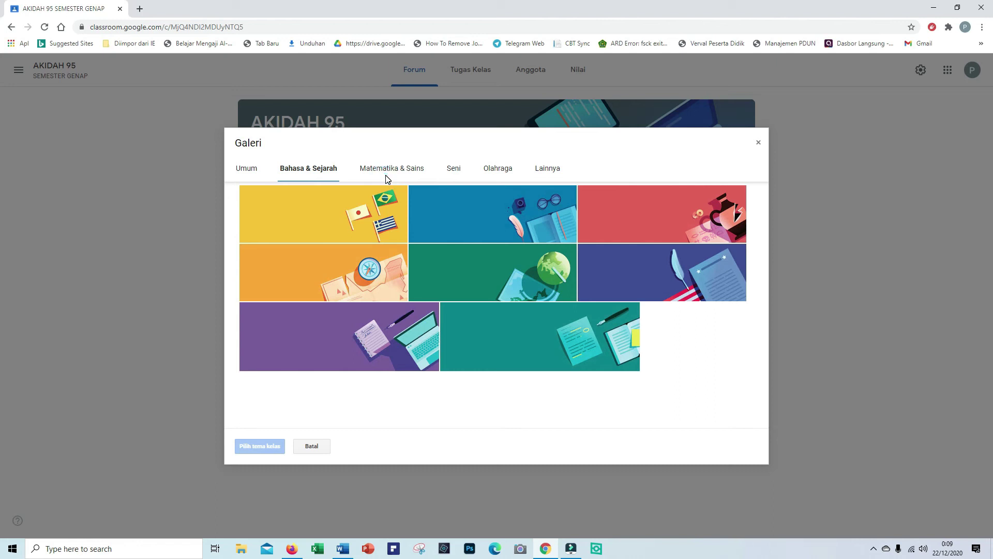
click(396, 174)
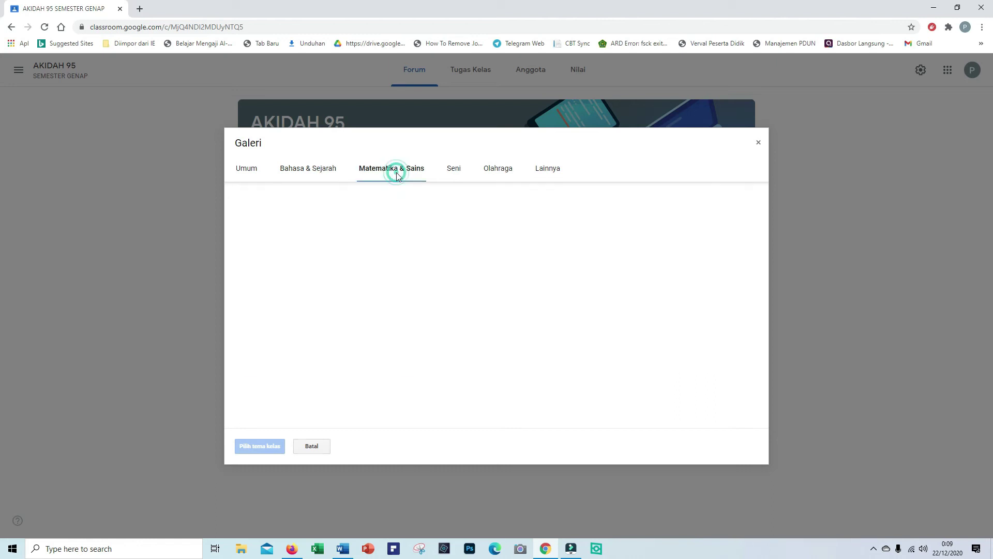
click(552, 171)
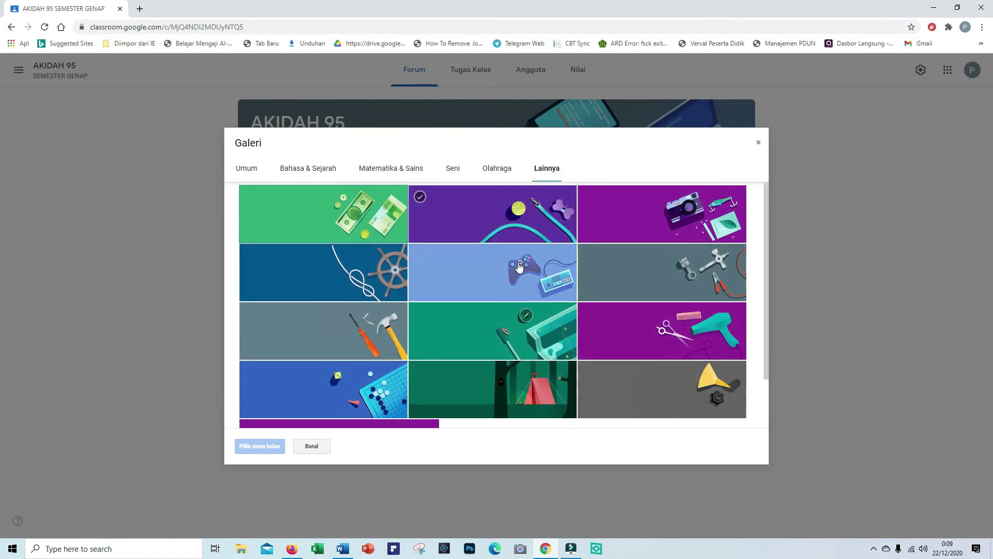
click(499, 175)
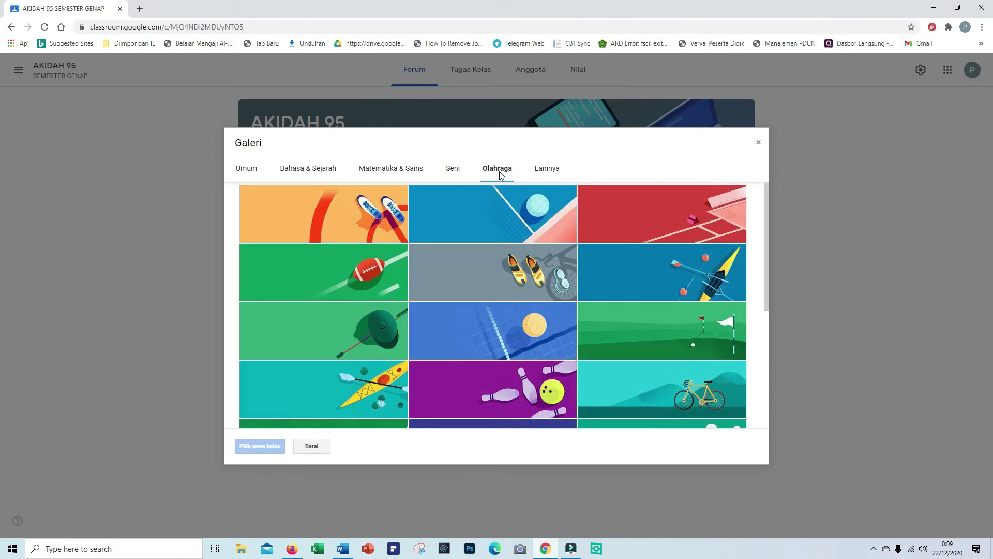
click(252, 175)
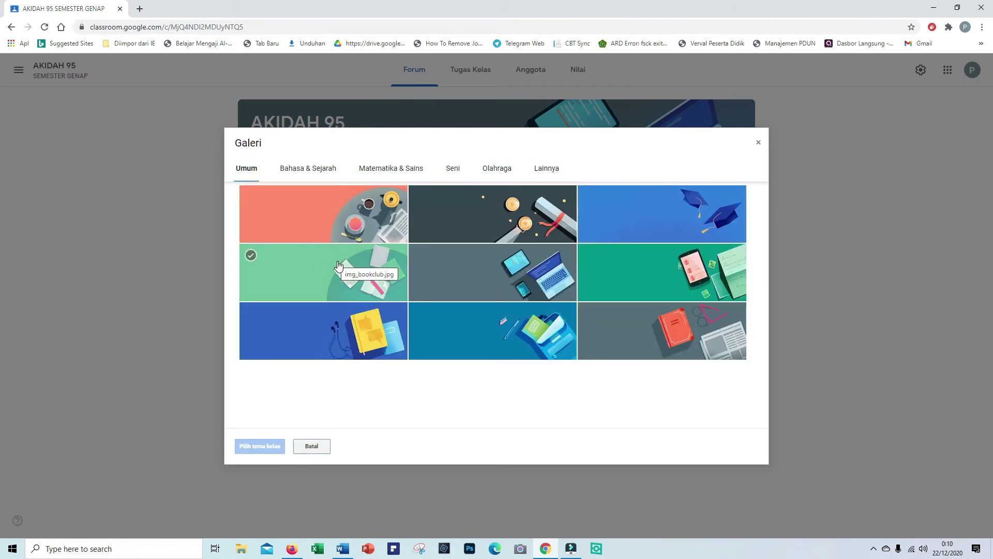
click(635, 275)
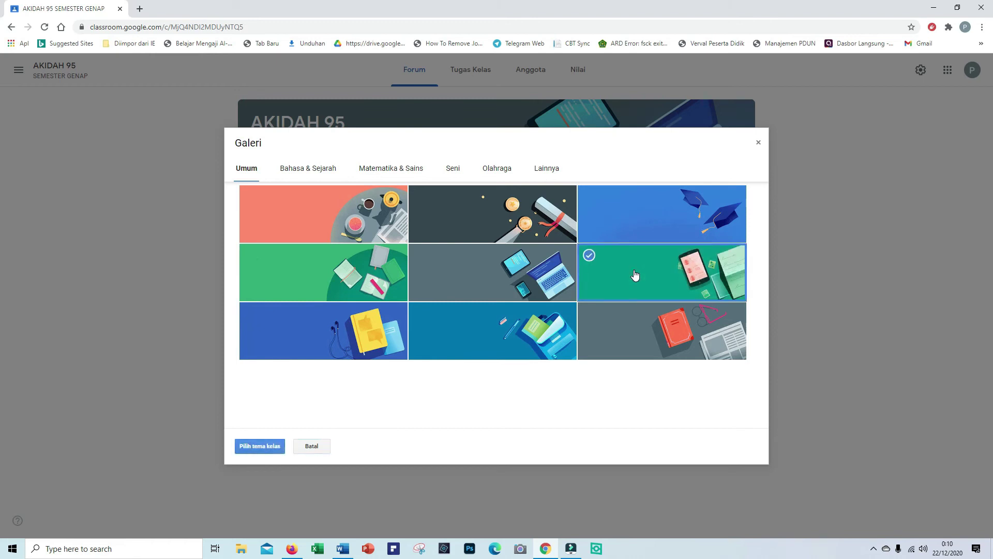
click(257, 448)
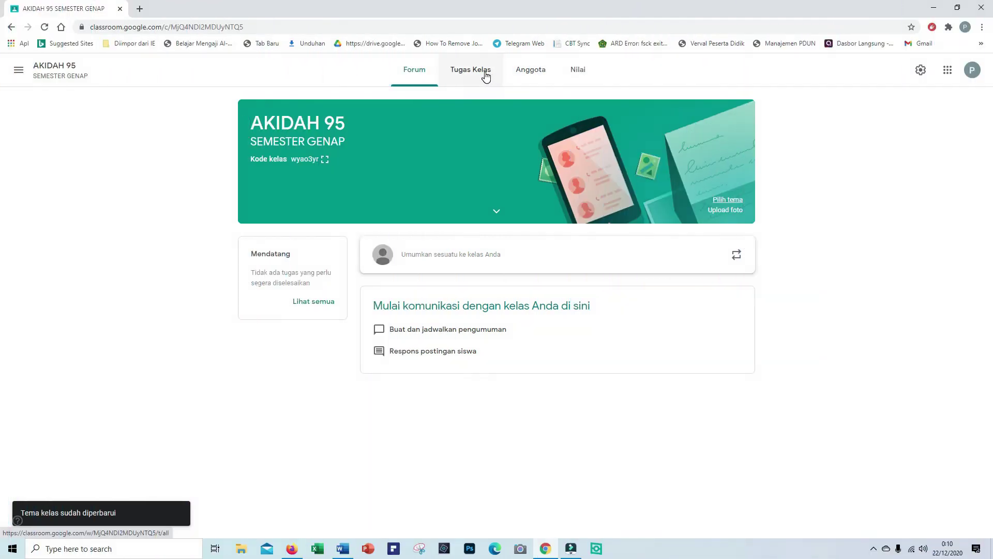
Step: Add a topic named AKIDAH AKHLAK to the classwork (Tugas Kelas) of the class
click(483, 73)
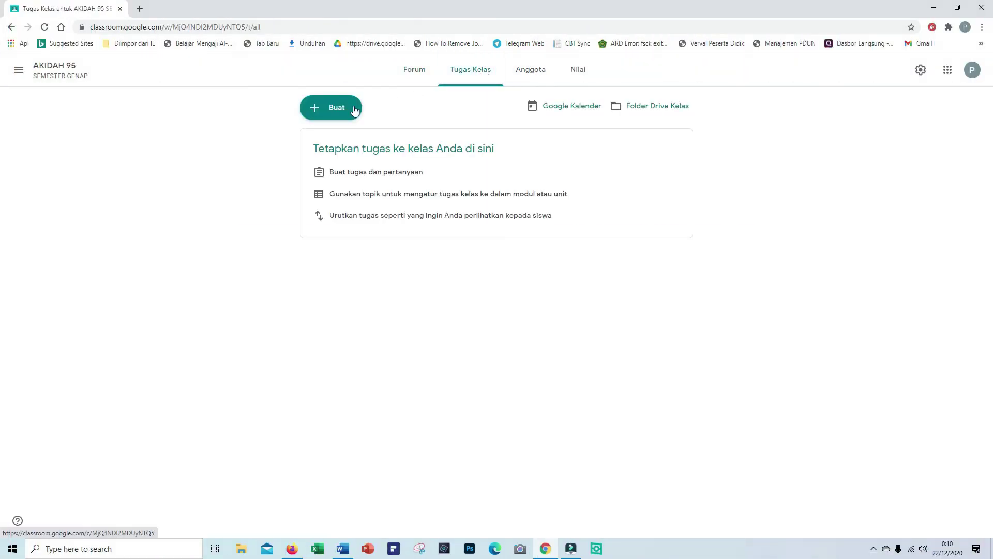
click(347, 115)
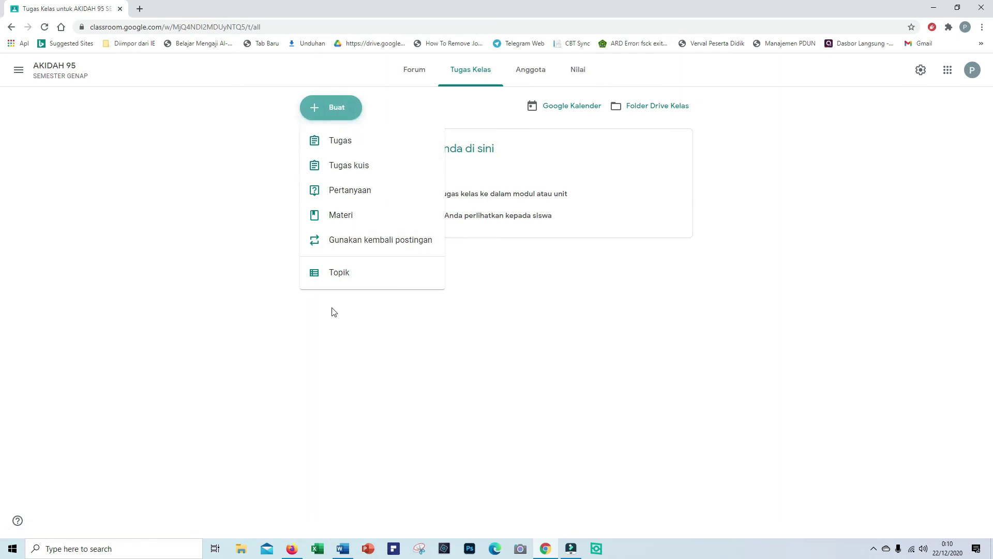
click(342, 277)
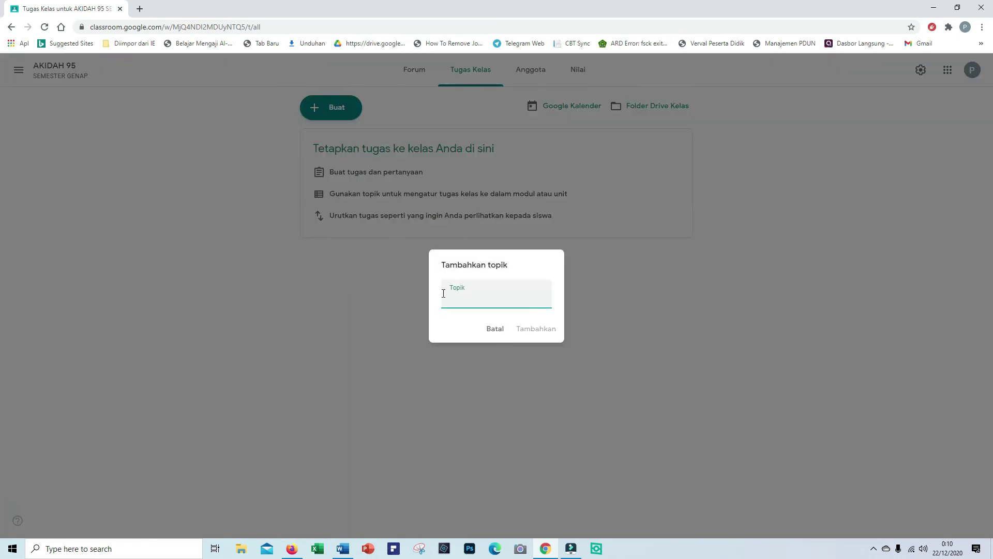
click(465, 299)
text(AKIDAH AKHLAK)
click(534, 331)
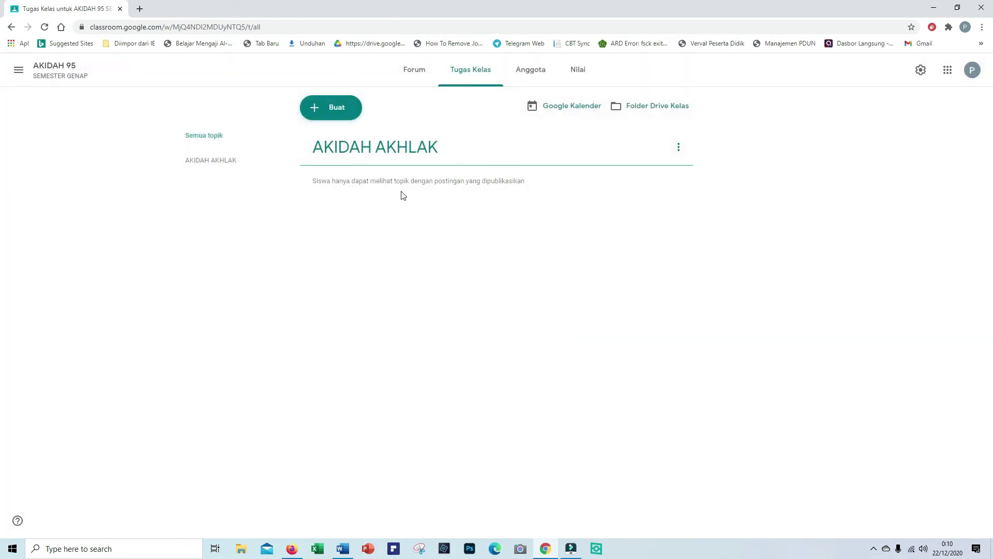
click(326, 115)
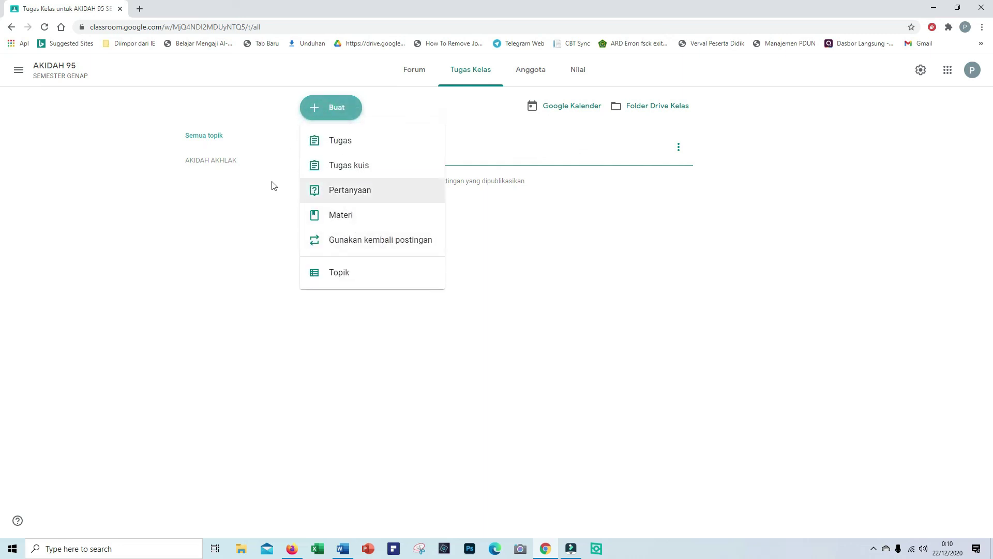
click(193, 242)
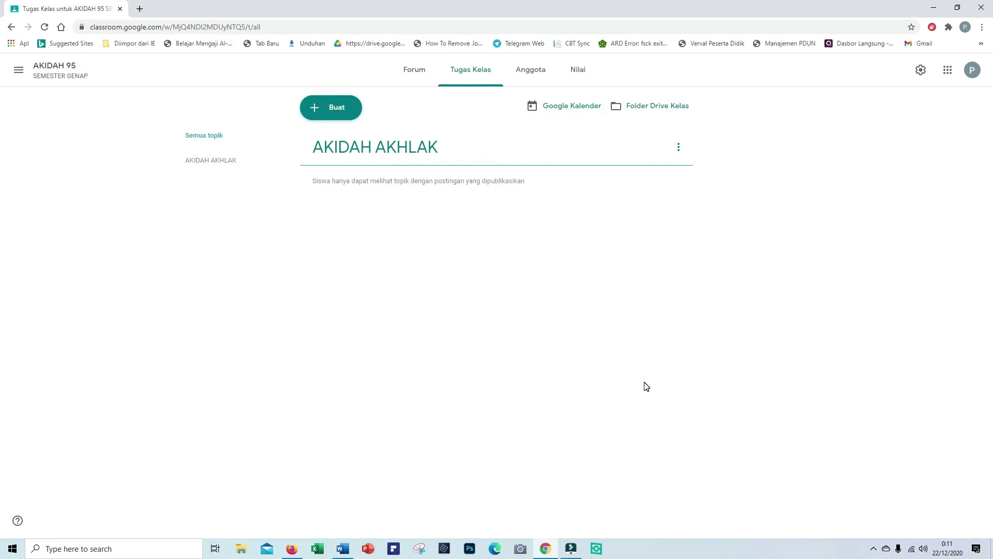
mouse_move(576, 542)
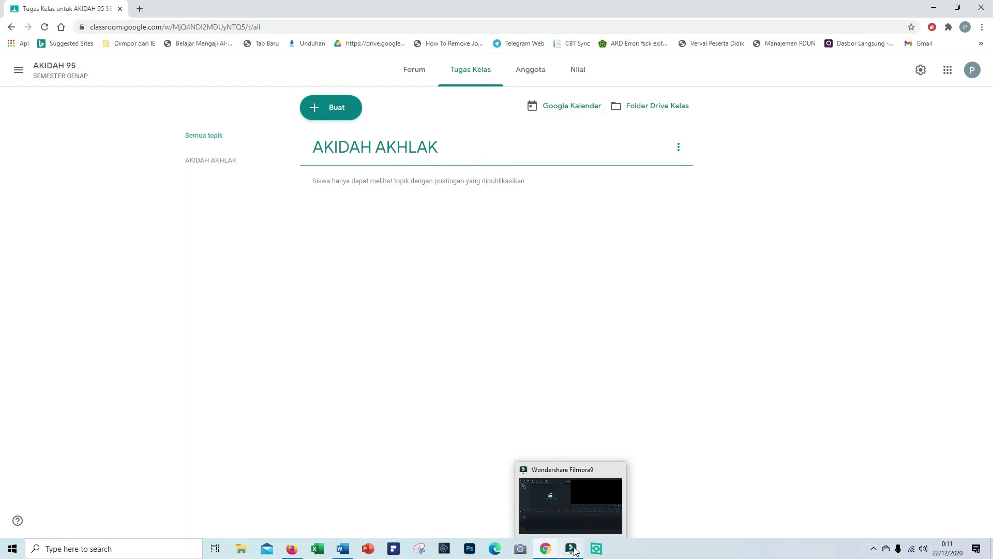